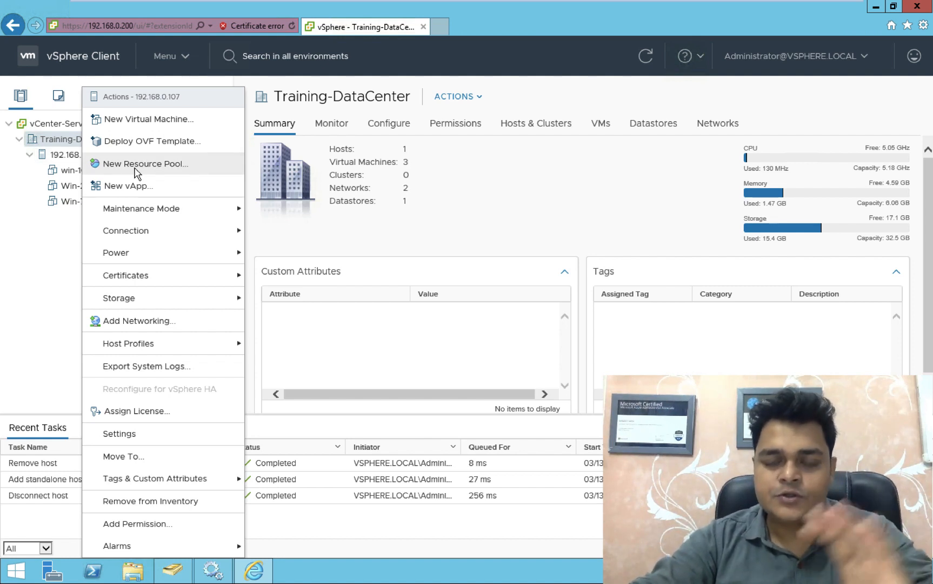
Step: Start a new resource pool on host 192.168.0.107 and name it HR
left_click(137, 170)
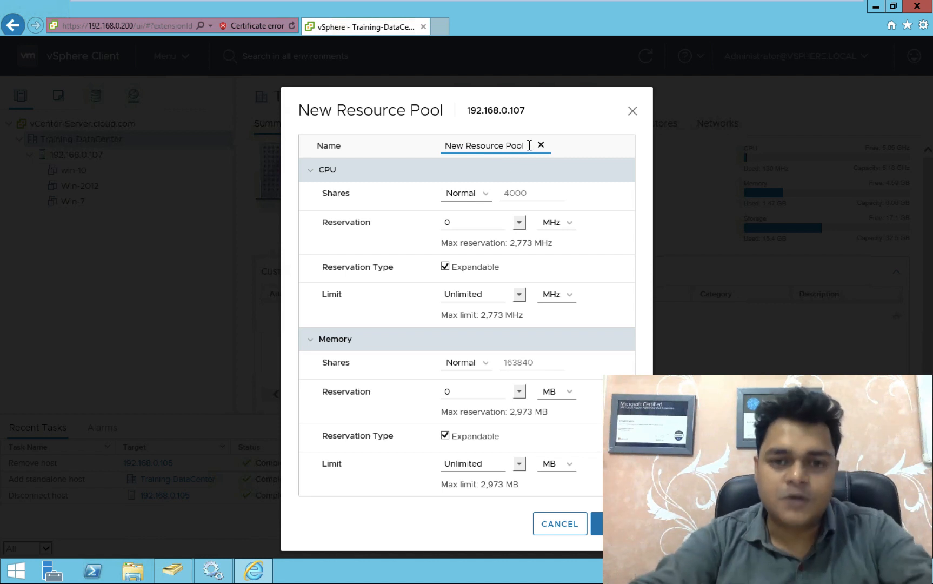
key("BackSpace")
key("BackSpace")
key("BackSpace")
key("BackSpace")
key("BackSpace")
key("BackSpace")
key("BackSpace")
key("BackSpace")
key("BackSpace")
key("BackSpace")
key("BackSpace")
key("BackSpace")
key("BackSpace")
key("BackSpace")
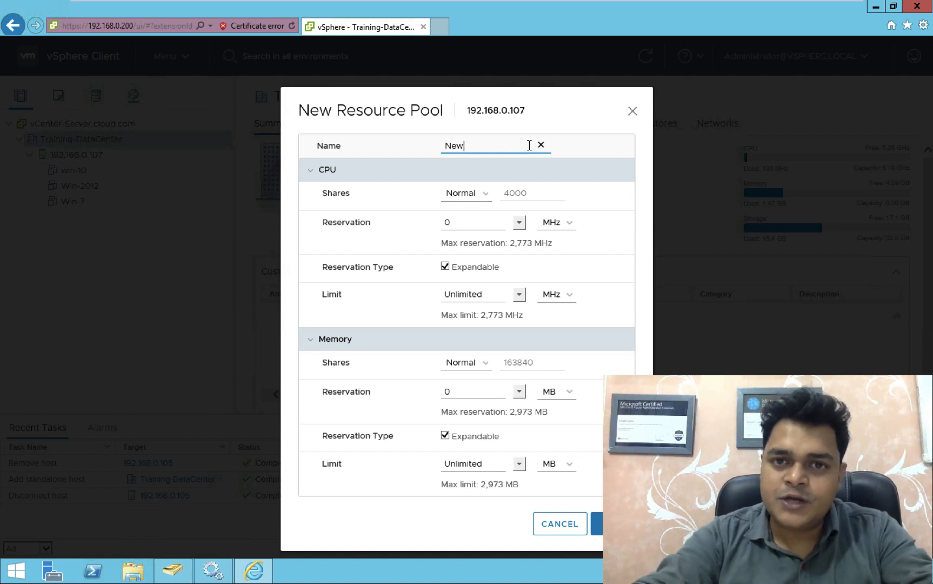
key("BackSpace")
key("BackSpace")
key("BackSpace")
type("re")
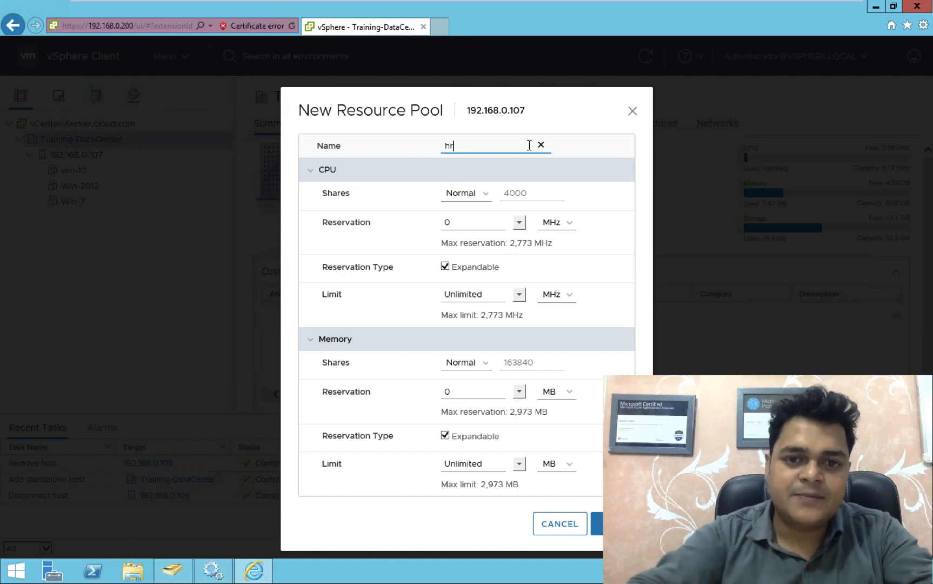
key("BackSpace")
key("BackSpace")
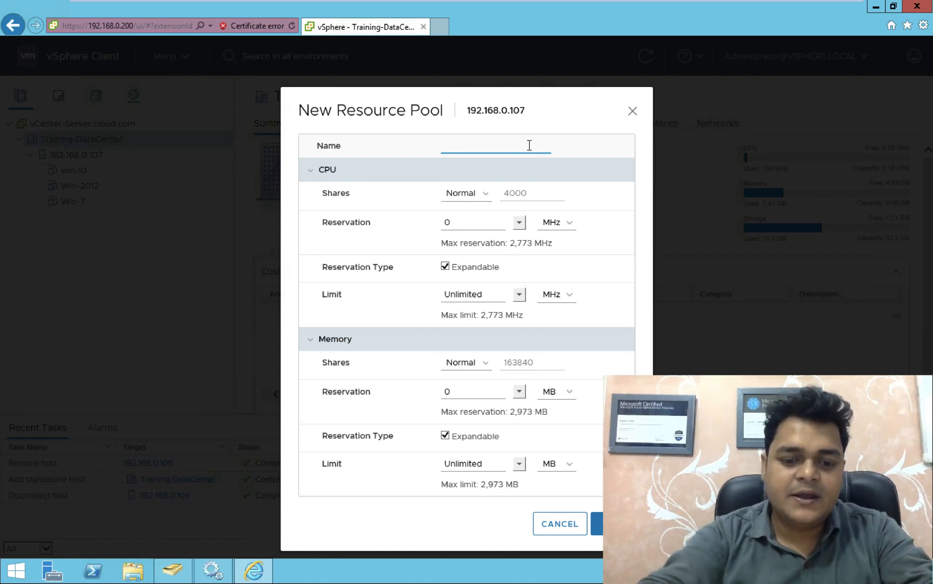
type("HR")
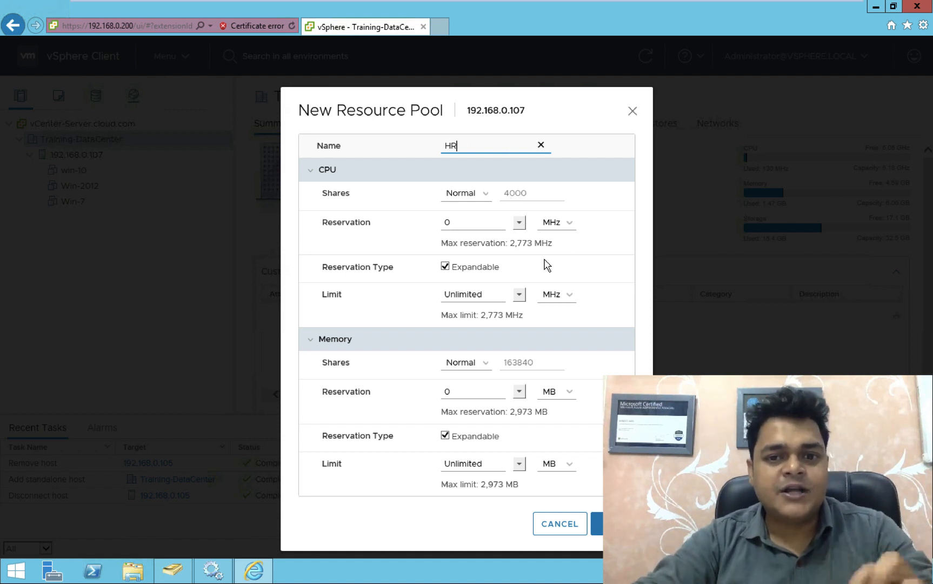
Step: Set the HR pool's CPU reservation to 2000 MHz and make that reservation non-expandable
left_click(516, 223)
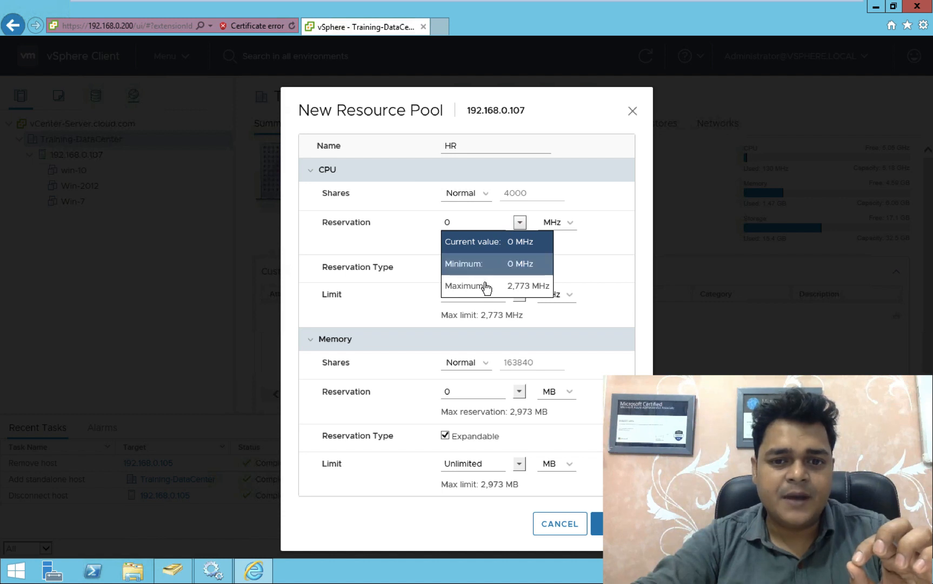
left_click(419, 239)
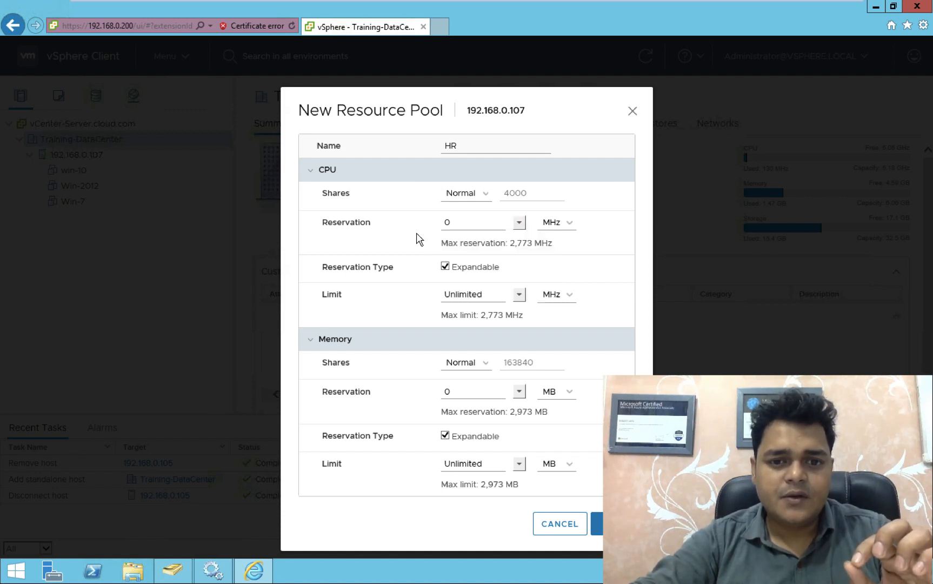
left_click(517, 295)
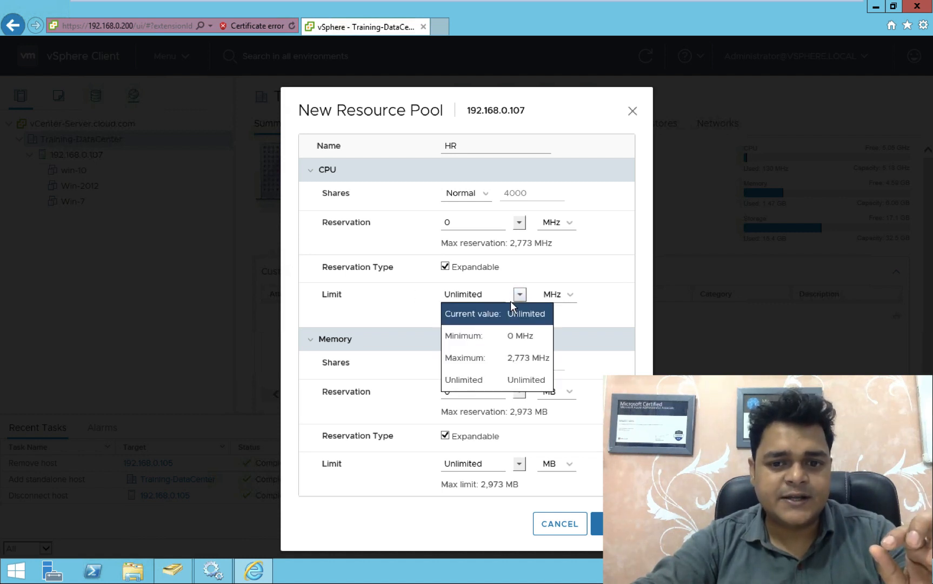
left_click(393, 300)
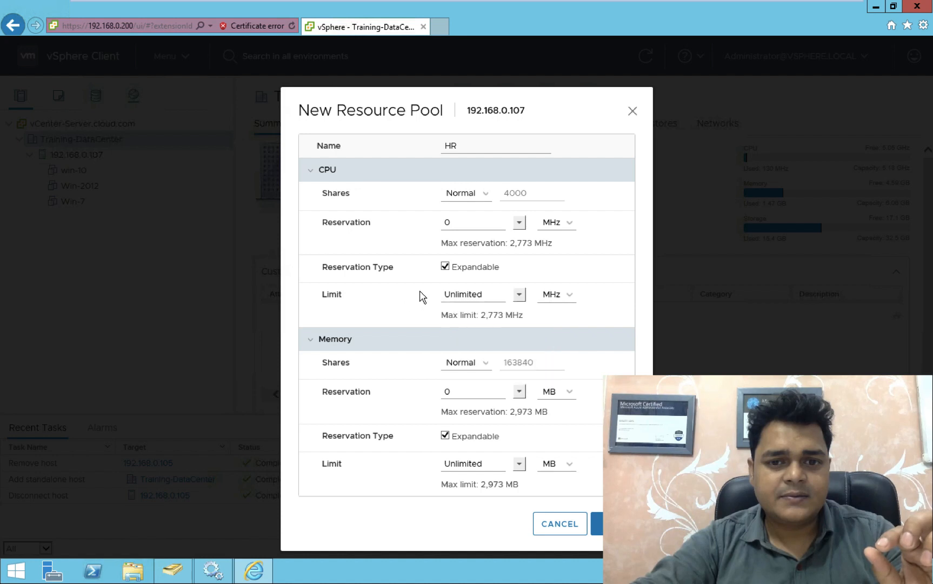
left_click(471, 224)
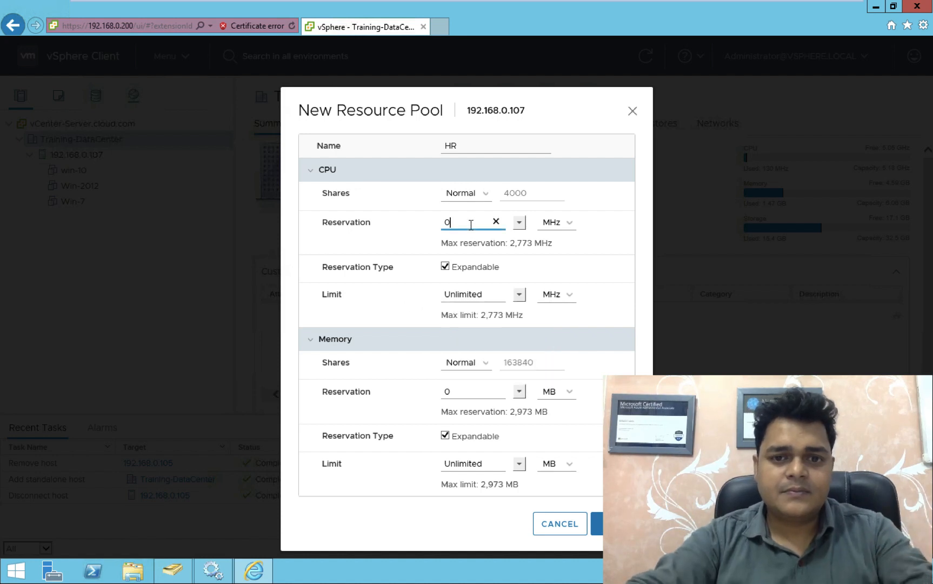
key("BackSpace")
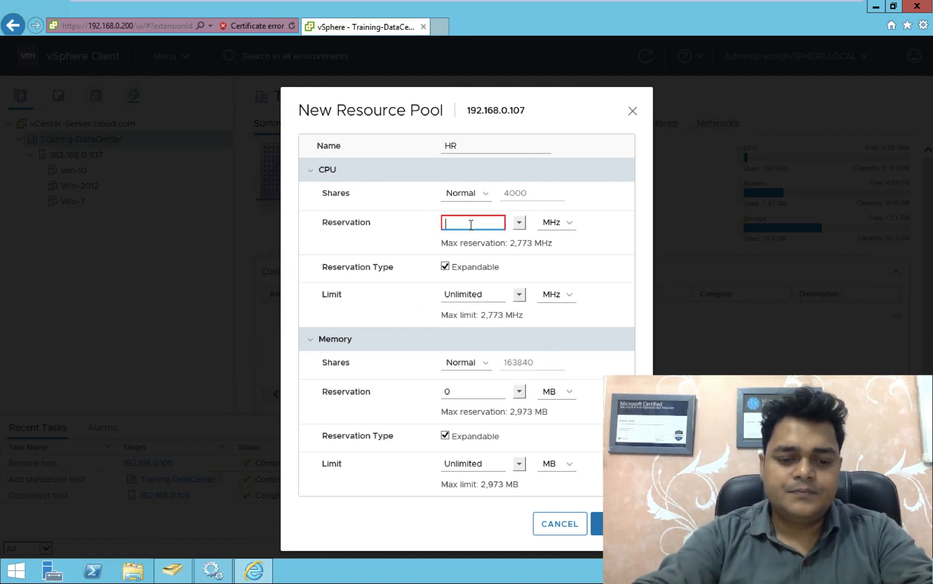
type("2000")
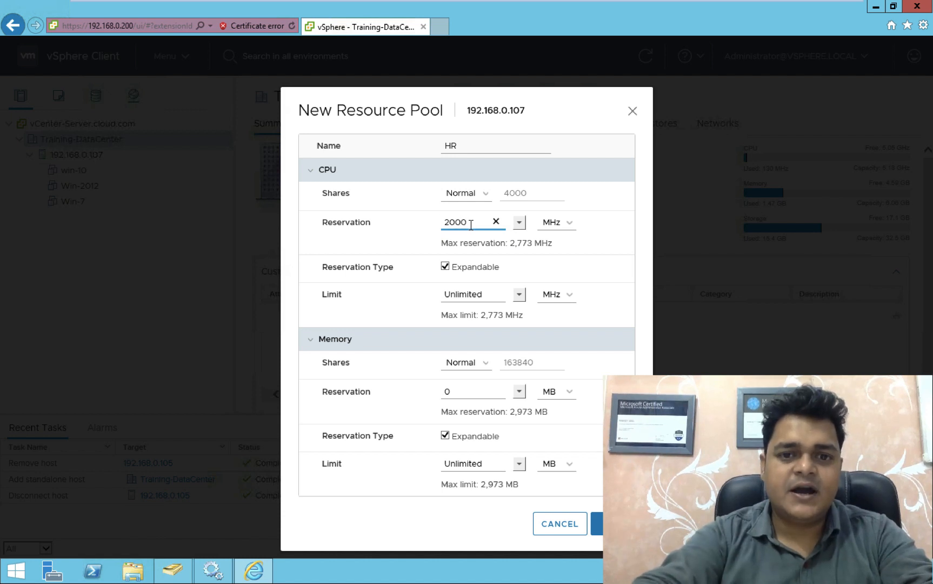
left_click(614, 269)
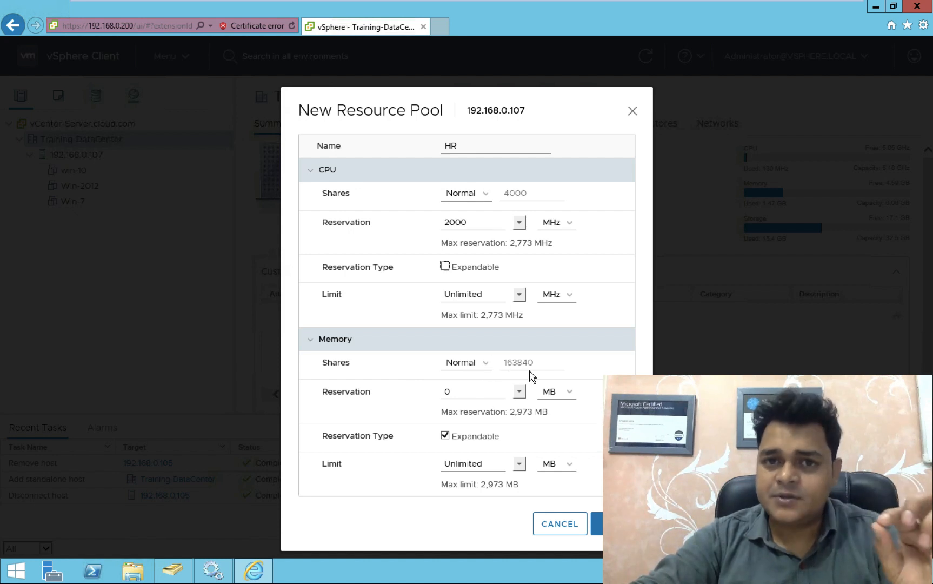
Step: Set the HR pool's memory reservation to 2500 MB
left_click(474, 393)
key("BackSpace")
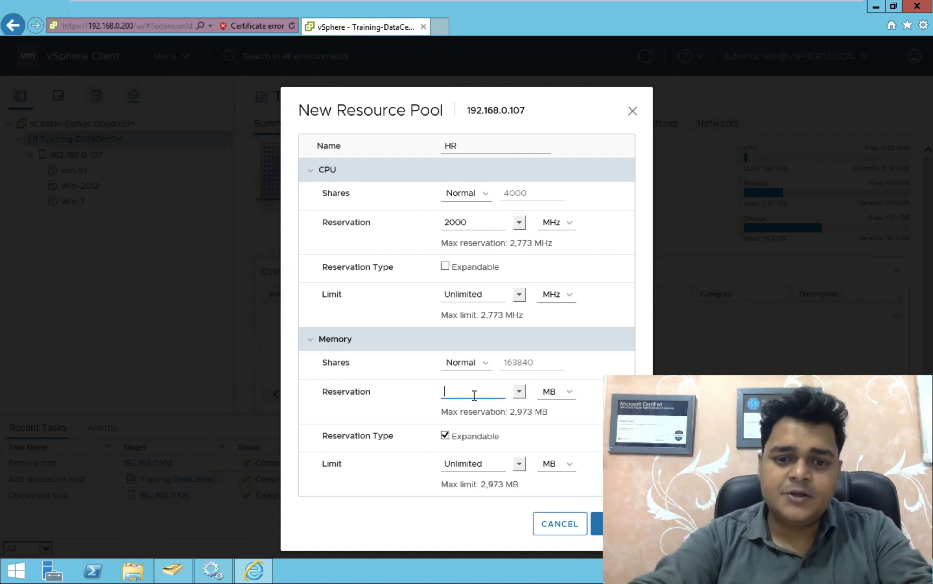
type("4")
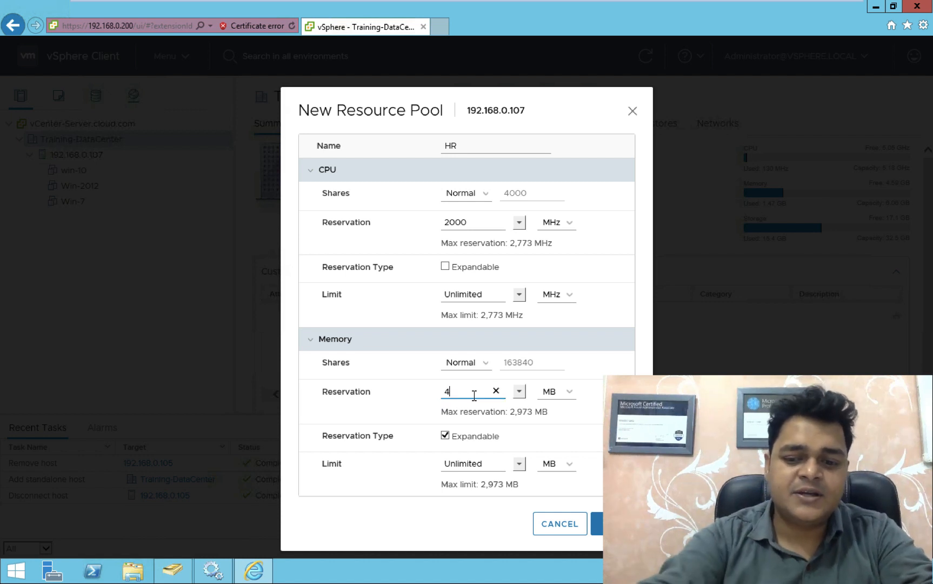
type("000")
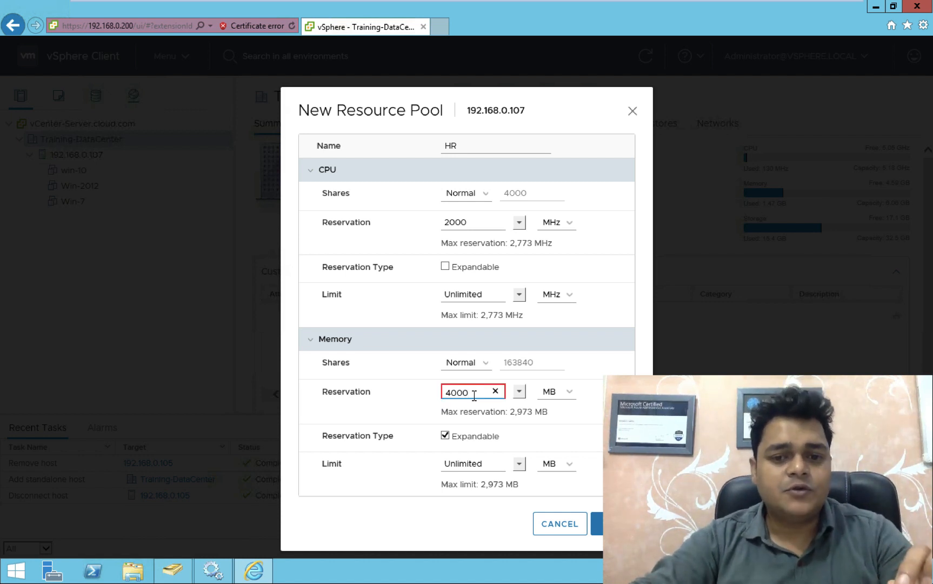
key("BackSpace")
key("BackSpace")
key("BackSpace")
key("BackSpace")
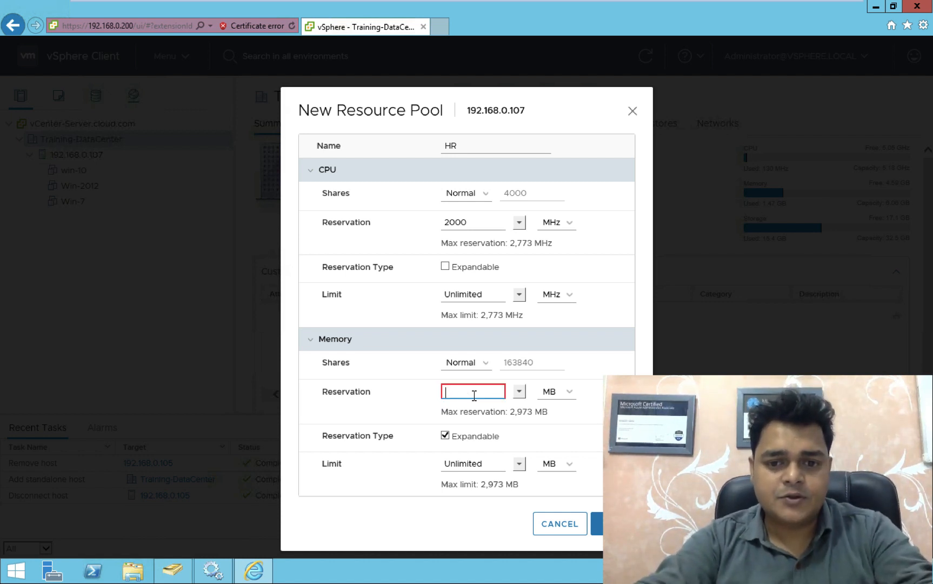
type("2500")
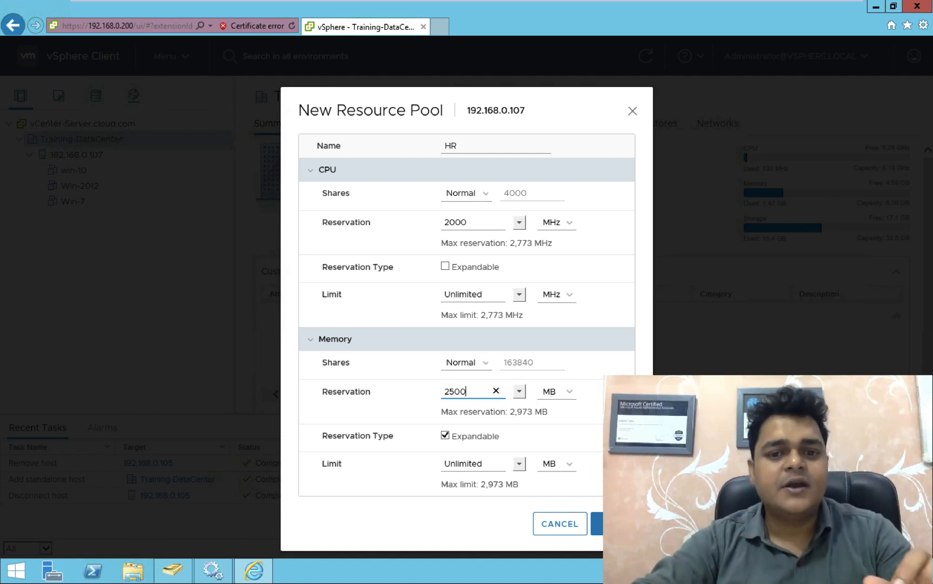
key("Tab")
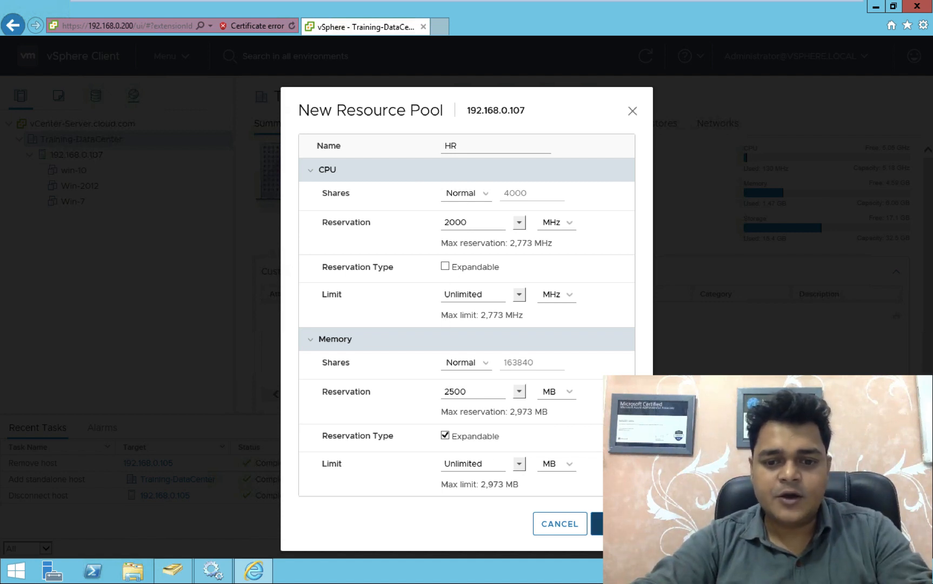
Step: Finish creating the HR resource pool and open its summary
left_click(616, 523)
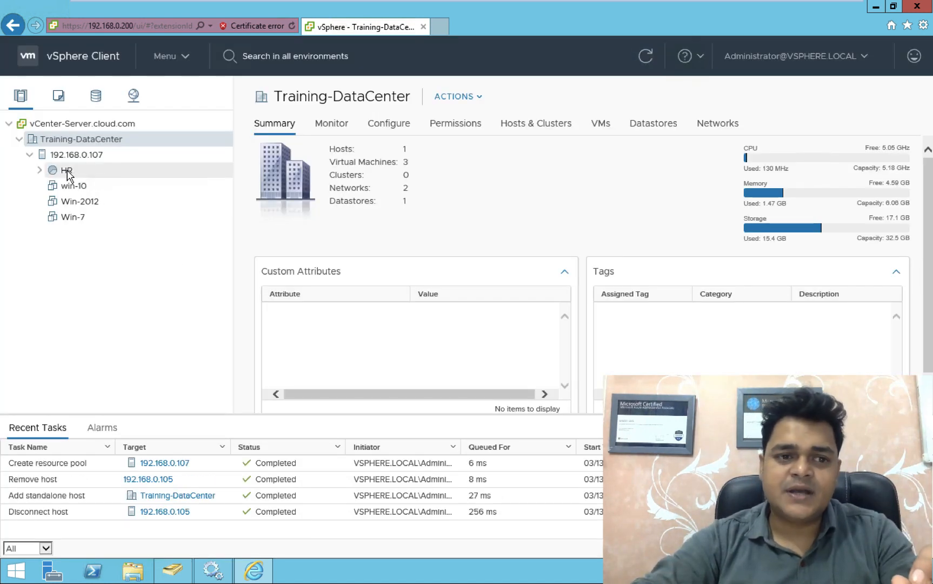
left_click(68, 171)
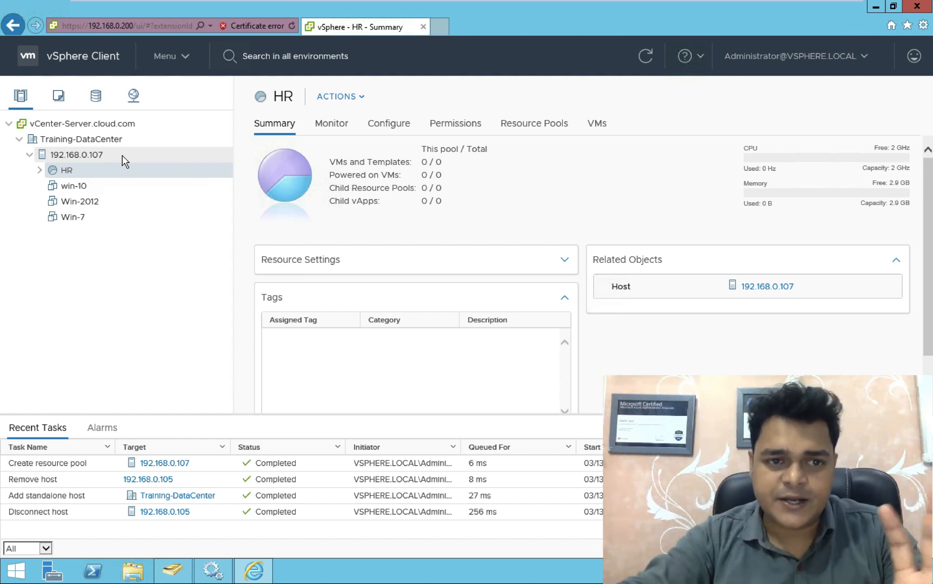
Step: Start a new vApp on host 192.168.0.107, named Training-VMs and located in Training-DataCenter
right_click(80, 157)
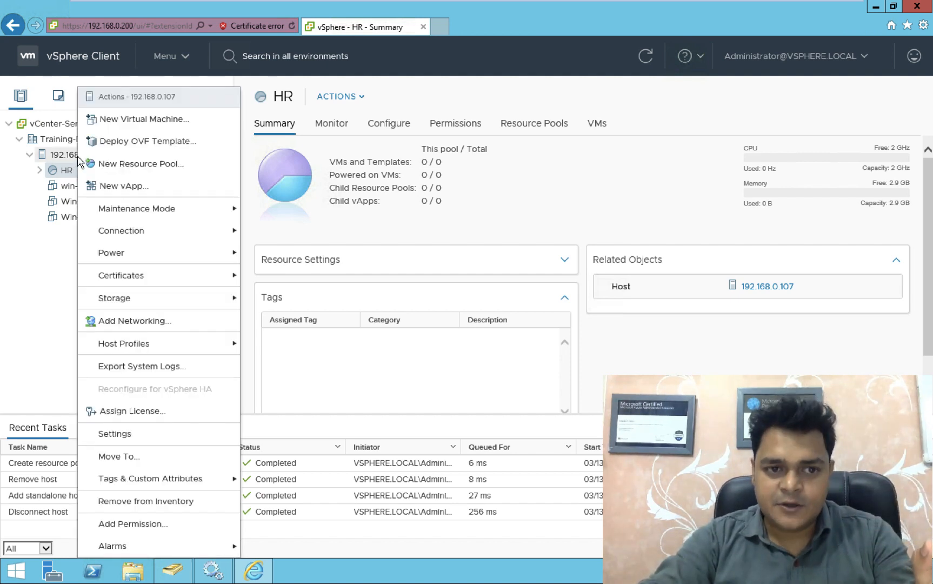
left_click(121, 186)
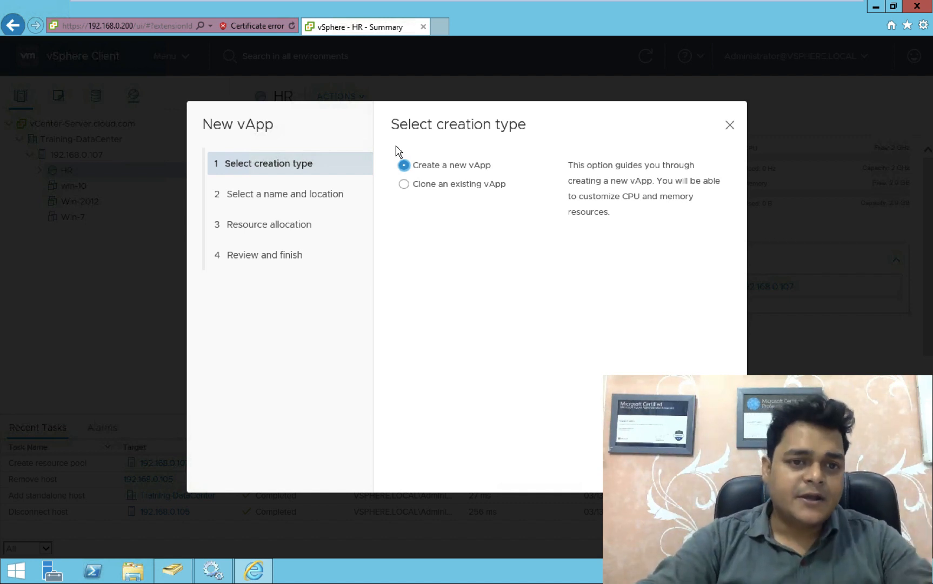
left_click(708, 465)
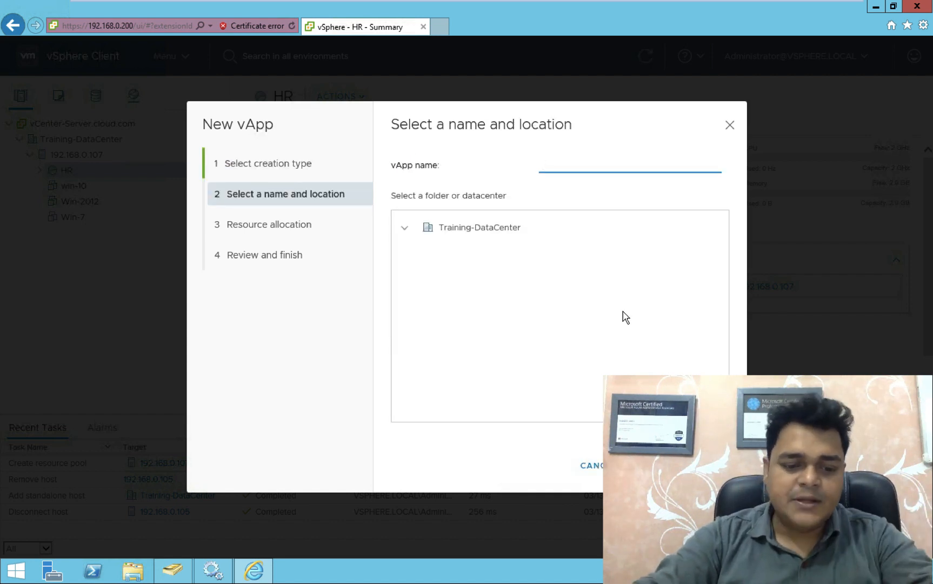
type("Tra")
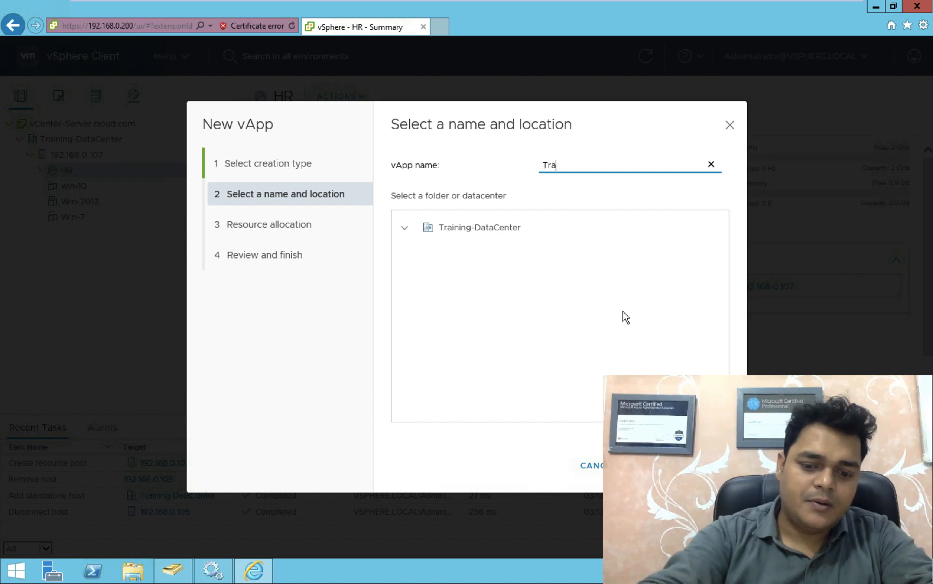
type("ining-VMs")
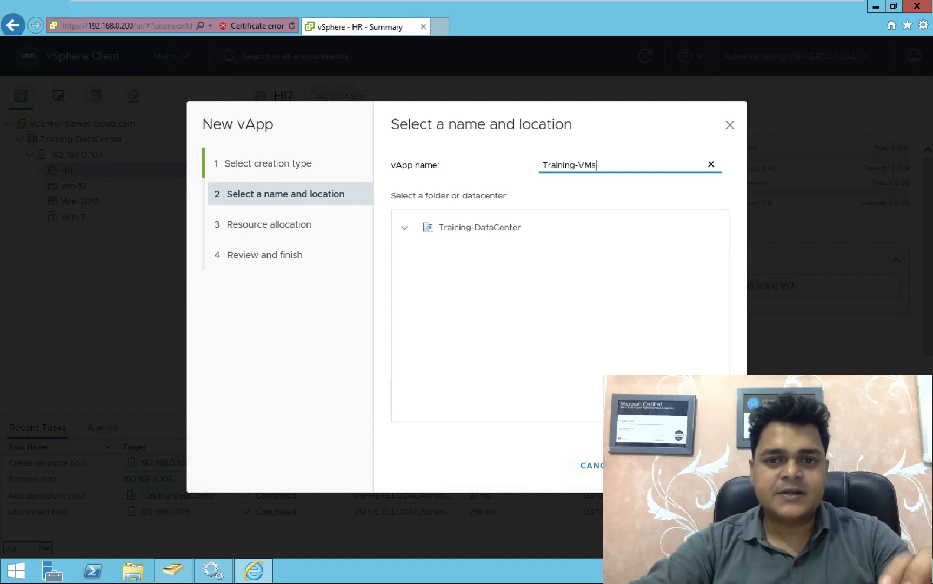
left_click(706, 465)
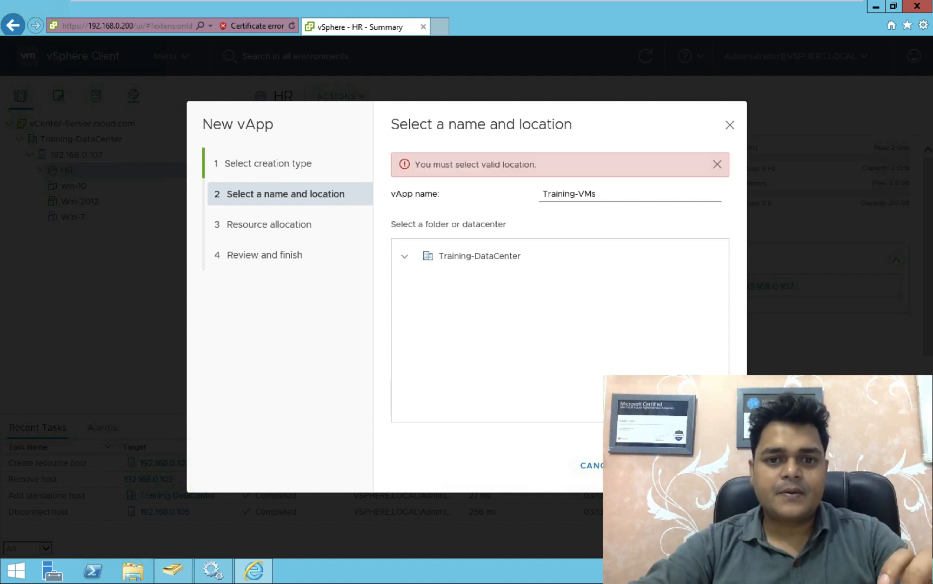
left_click(446, 263)
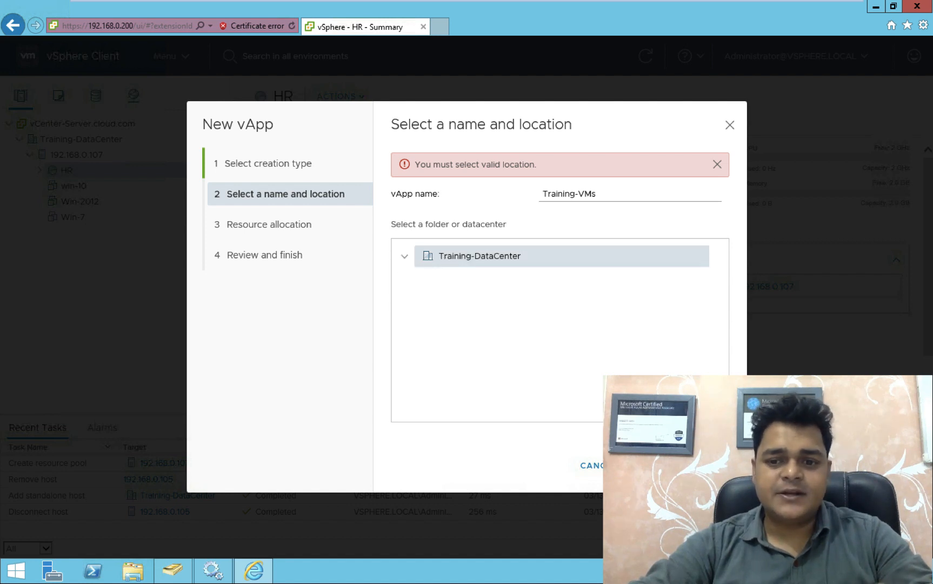
left_click(707, 465)
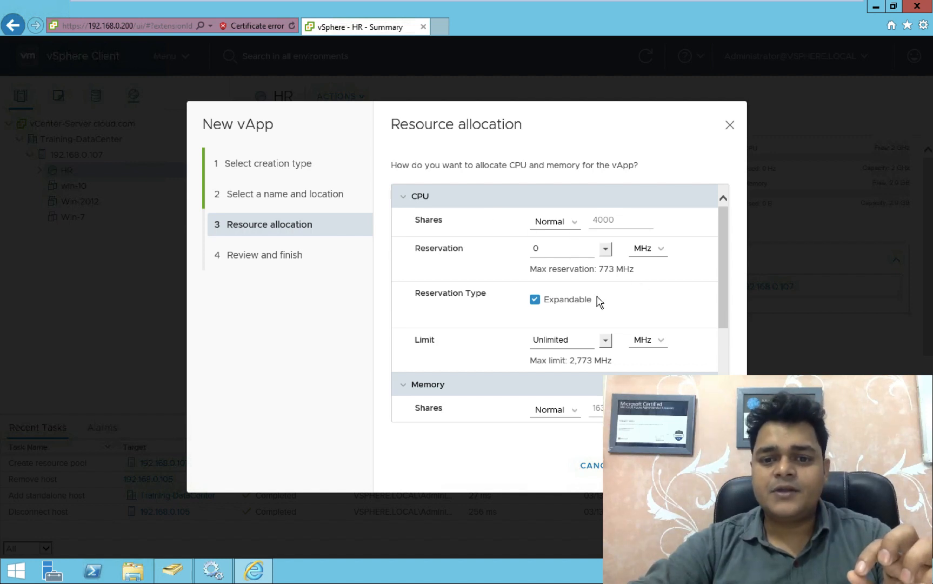
Step: Accept the default CPU and memory allocation for the Training-VMs vApp and finish creating it
scroll(599, 301, "down", 3)
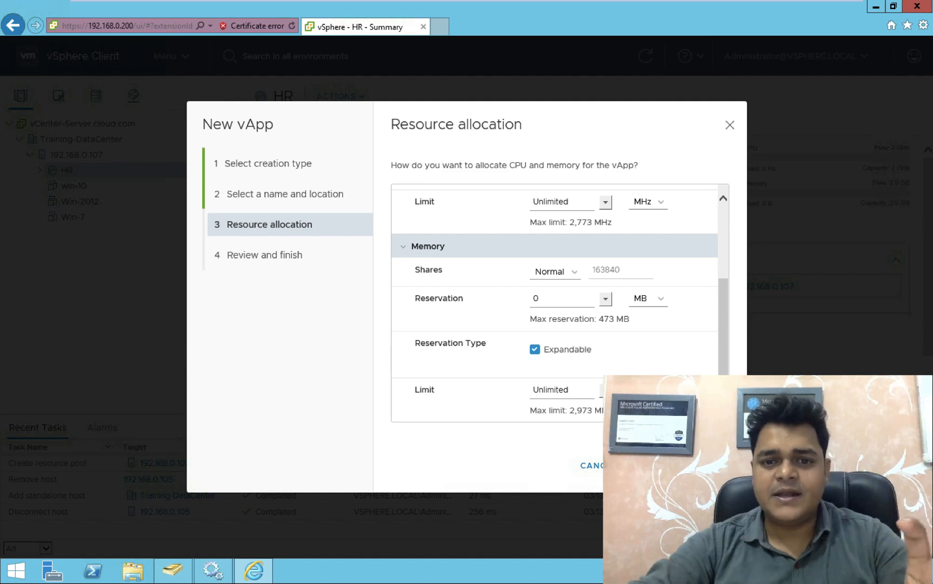
left_click(706, 465)
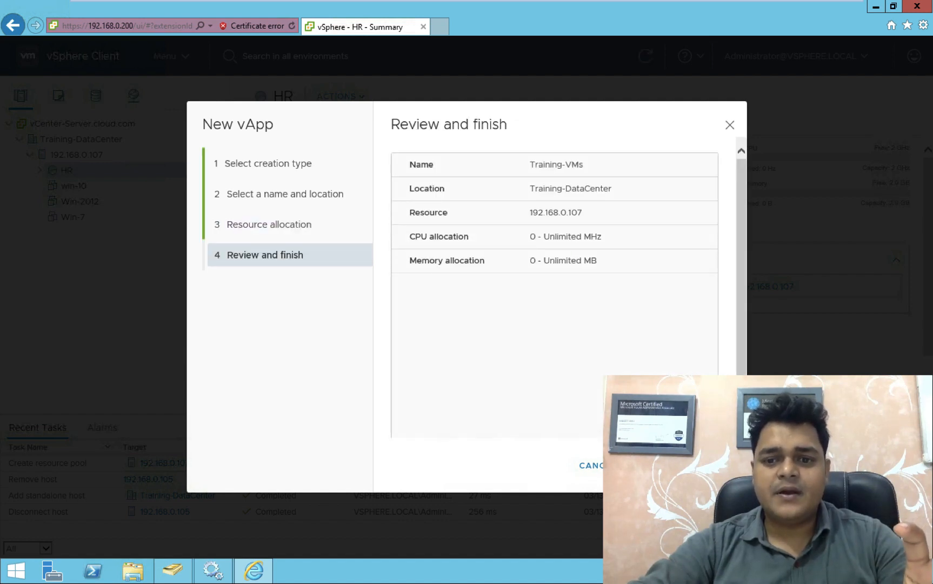
left_click(707, 465)
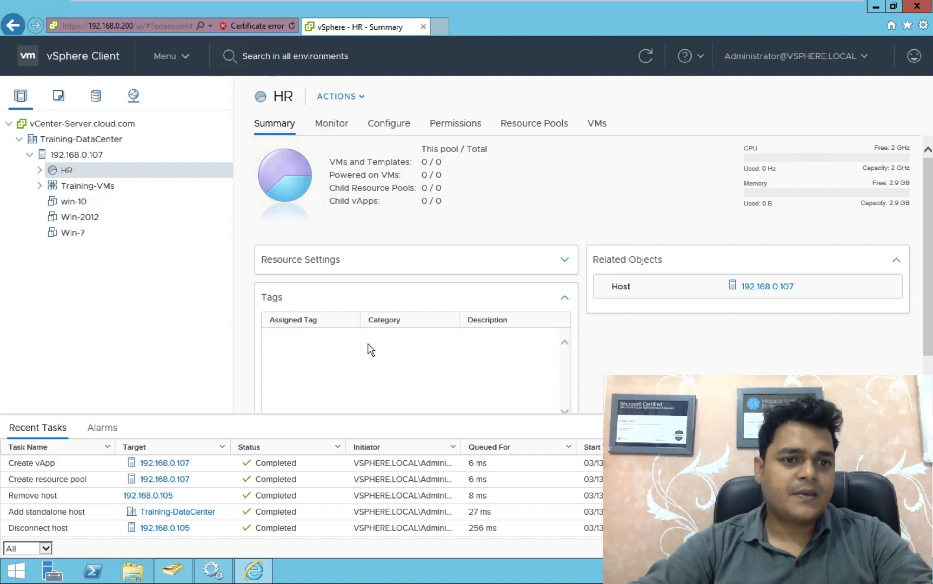
Step: Examine the summaries of host 192.168.0.107 and the Training-VMs vApp, and check the vApp's available power actions
left_click(97, 155)
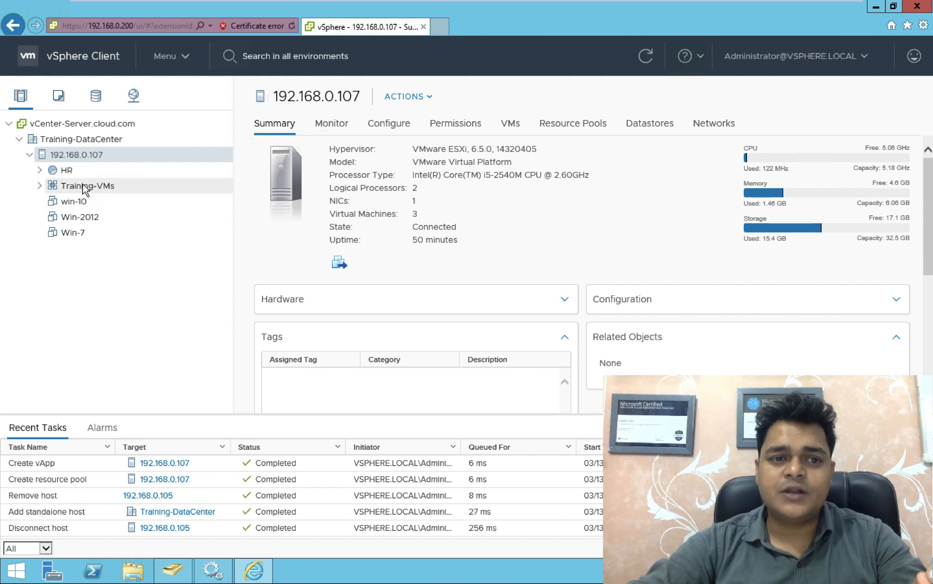
left_click(85, 188)
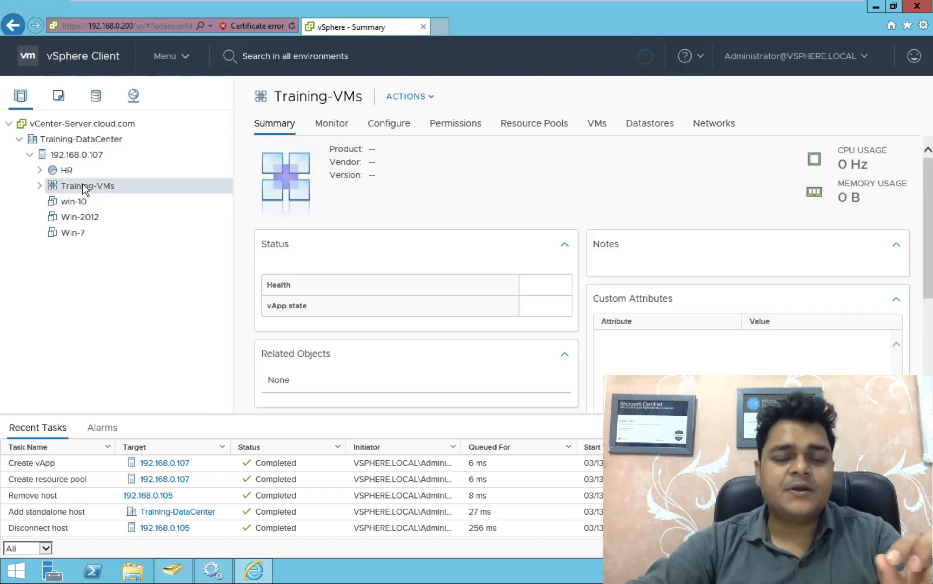
right_click(85, 187)
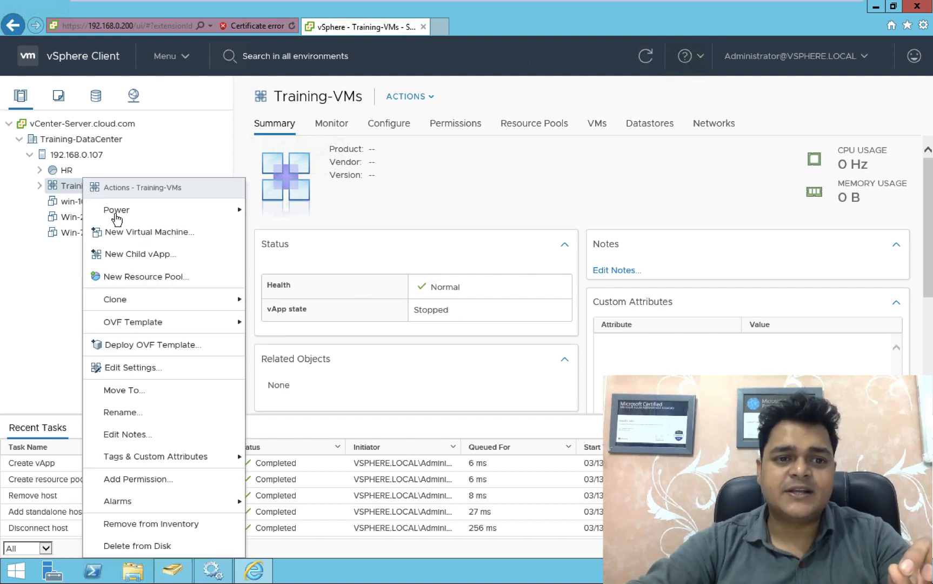
mouse_move(118, 215)
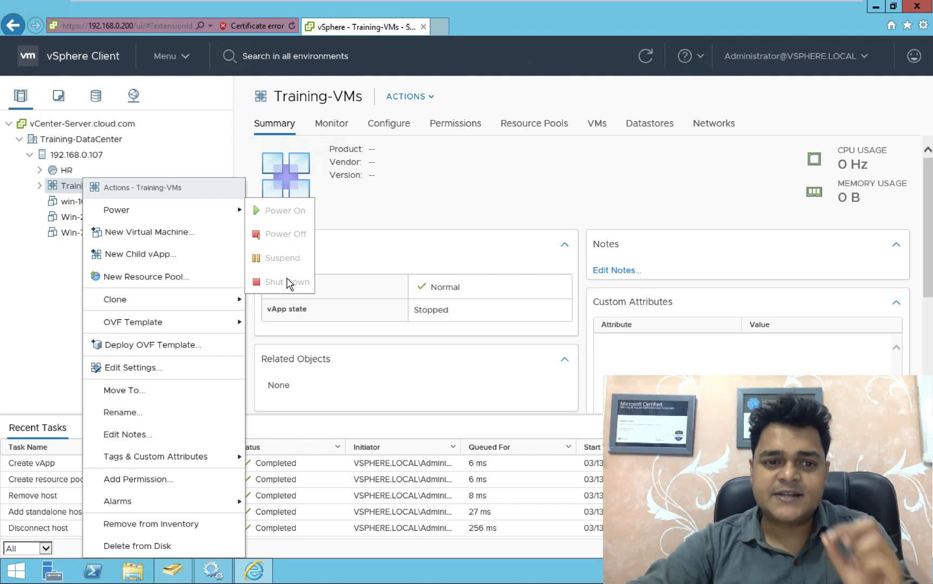
left_click(466, 230)
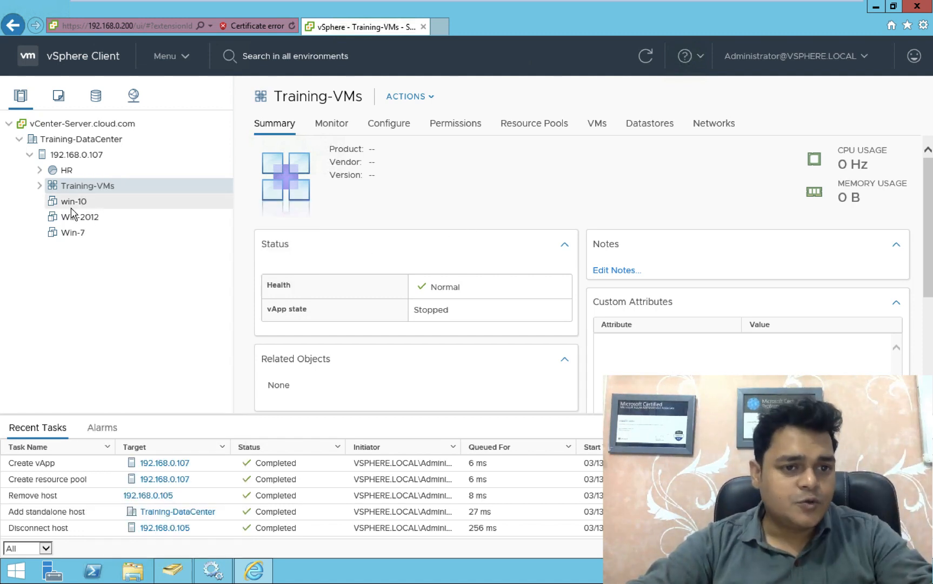
Step: Move the win-10, Win-2012 and Win-7 virtual machines from host 192.168.0.107 into the Training-VMs vApp
left_click_drag(72, 202, 73, 193)
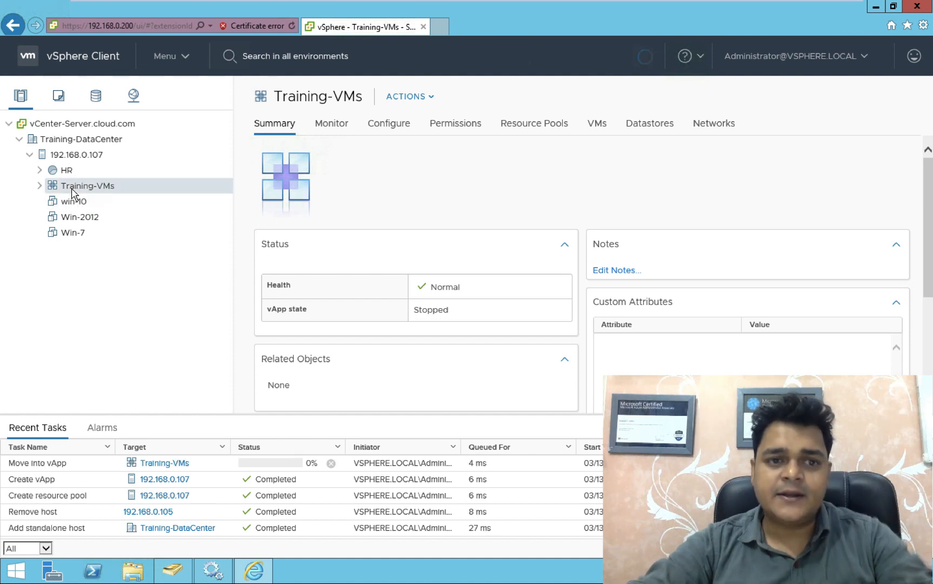
left_click_drag(75, 206, 76, 190)
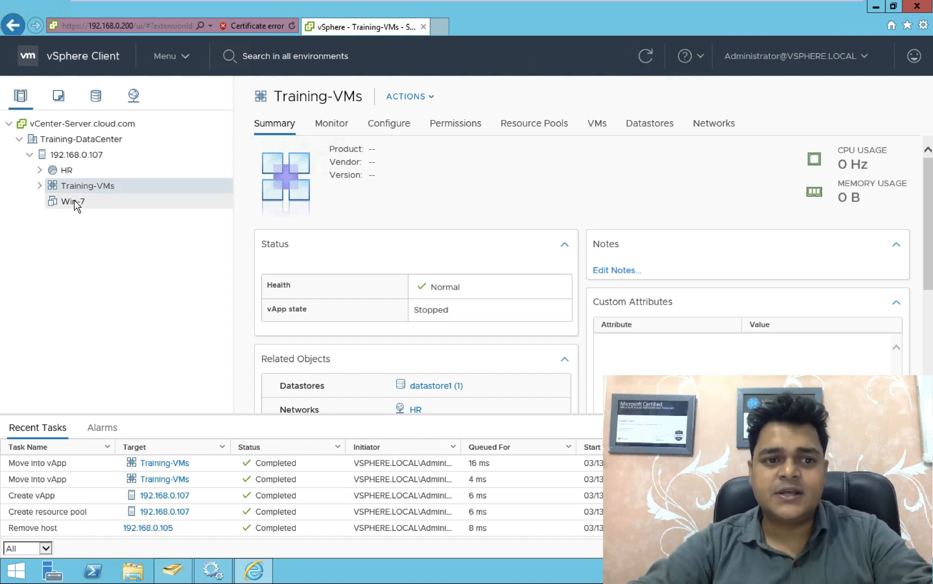
left_click_drag(75, 201, 77, 189)
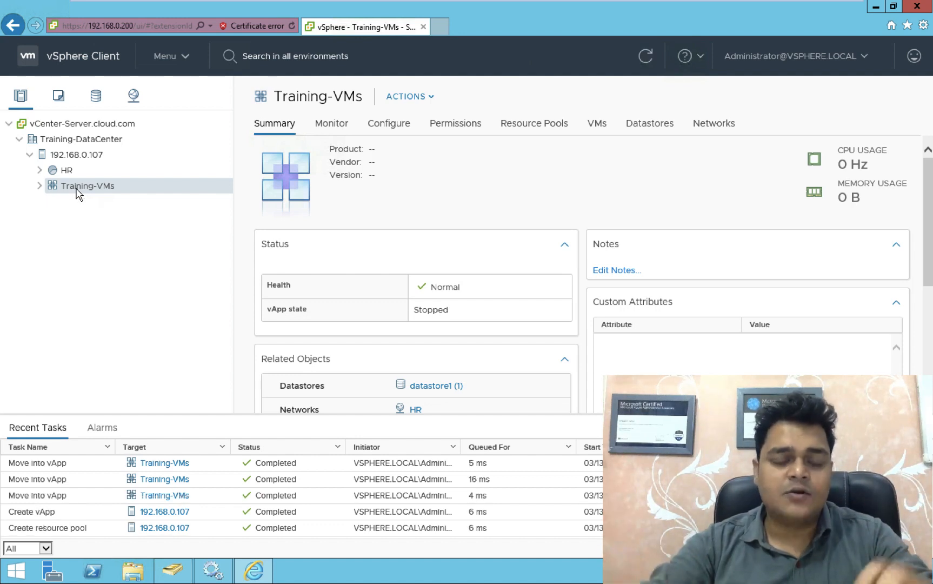
Step: Expand the Training-VMs vApp in the inventory and power on the whole vApp
left_click(39, 185)
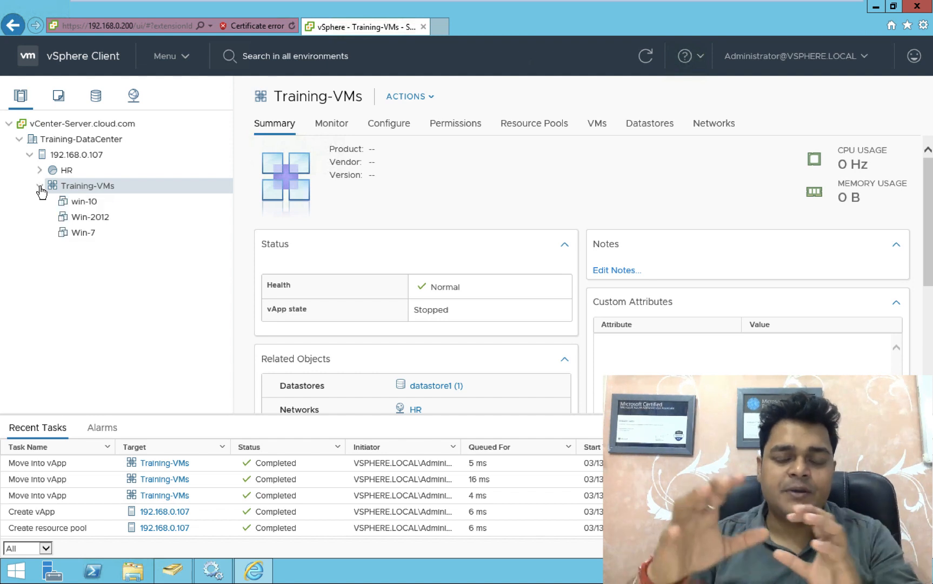
right_click(96, 192)
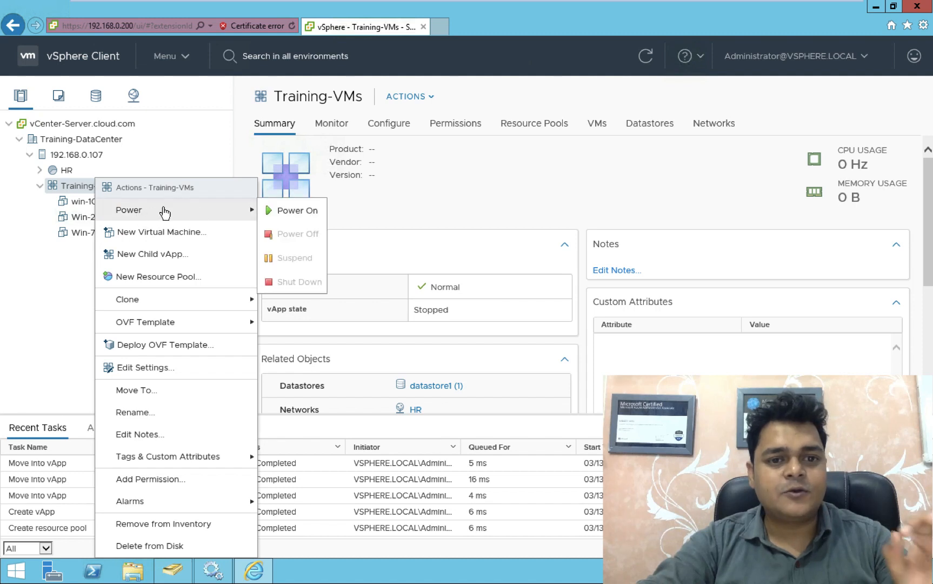
left_click(280, 215)
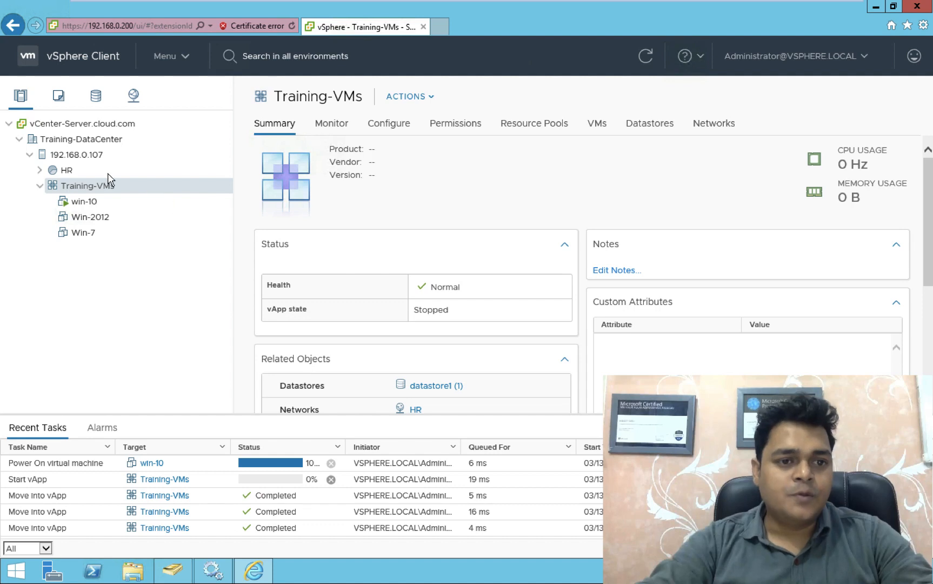
Step: Check the HR resource pool's summary and the power state of the virtual machines in the Training-VMs vApp
left_click(64, 177)
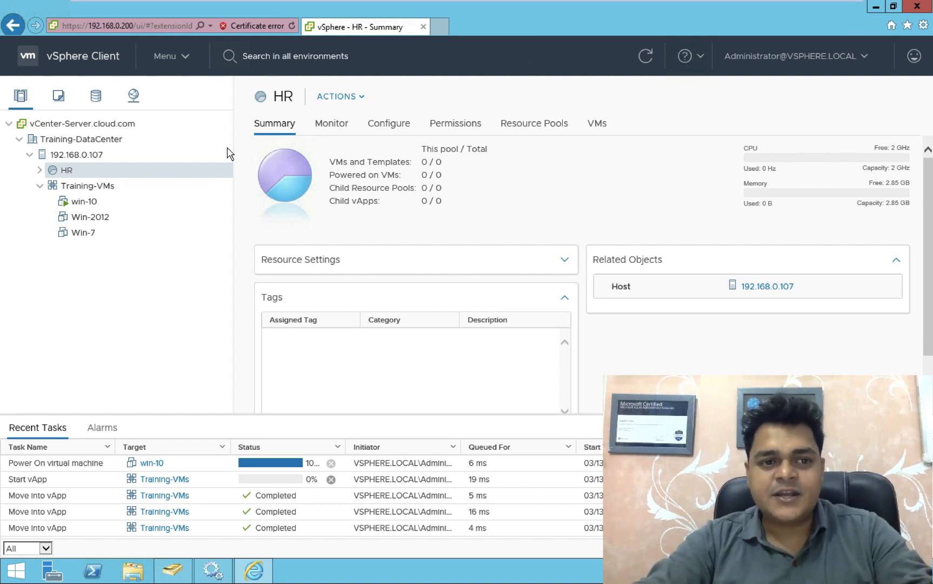
left_click(80, 187)
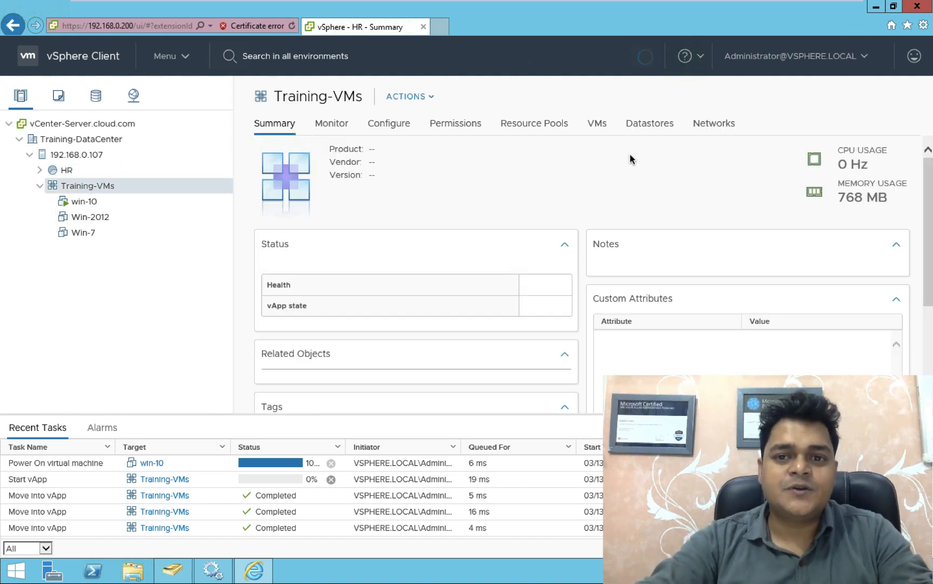
left_click(596, 124)
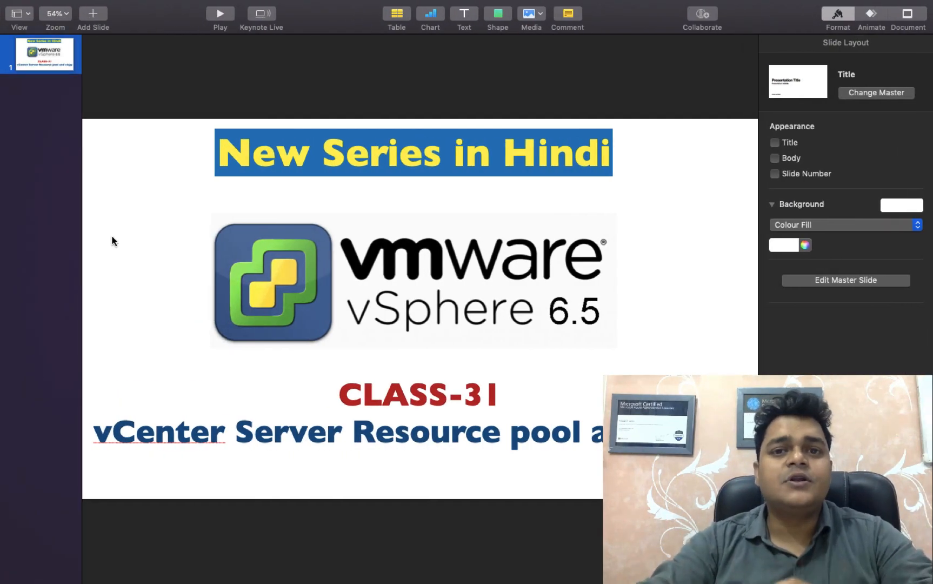
key("ctrl+Right")
key("ctrl+Right")
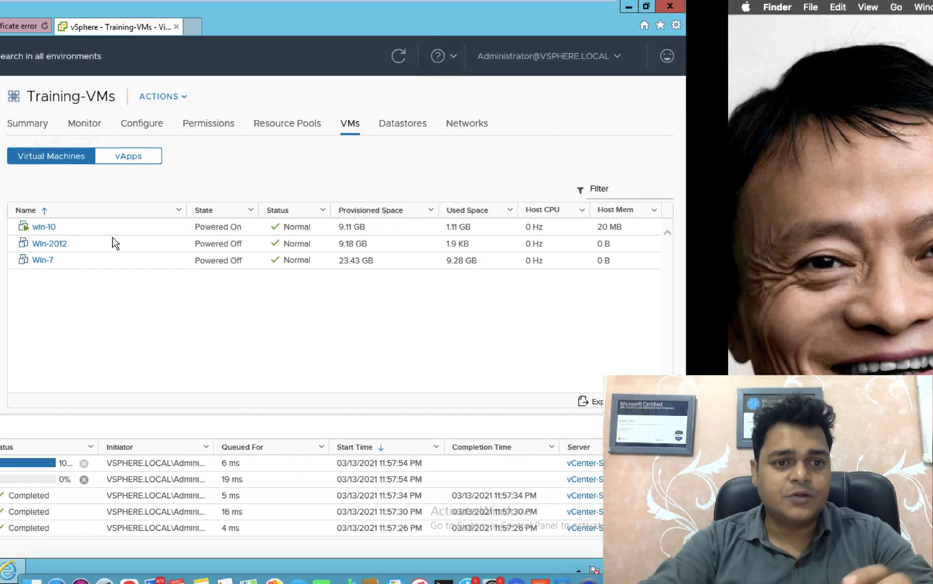
key("ctrl+Left")
key("ctrl+Left")
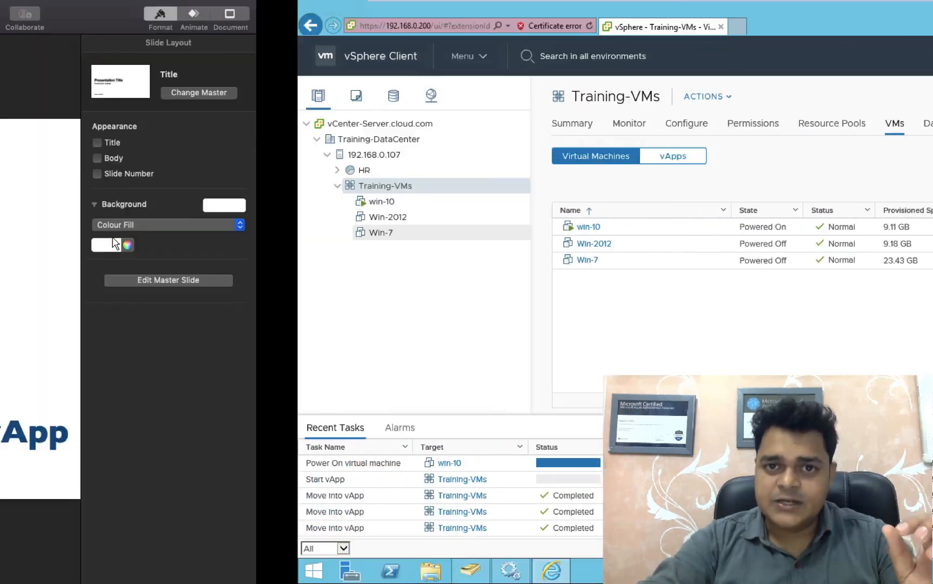
key("ctrl+Left")
key("ctrl+Left")
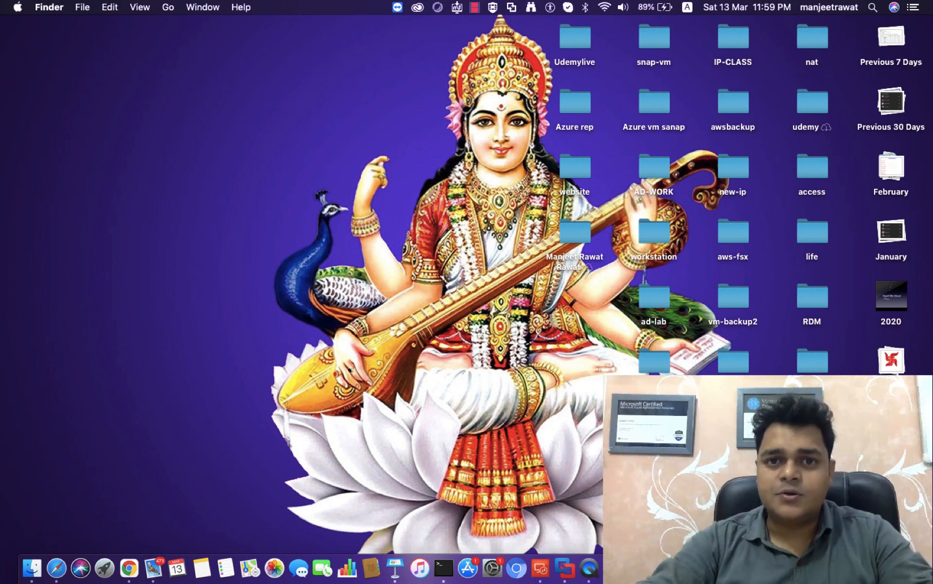
right_click(848, 567)
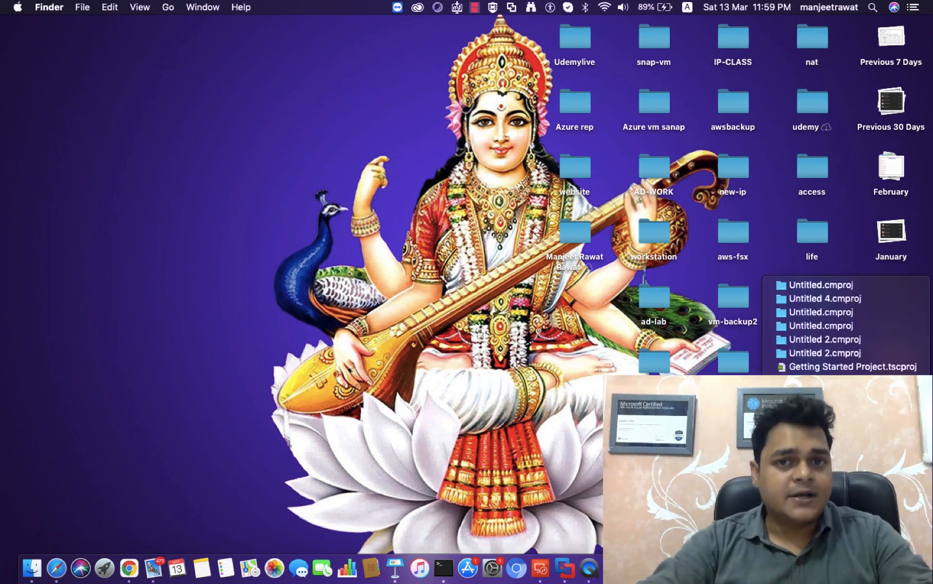